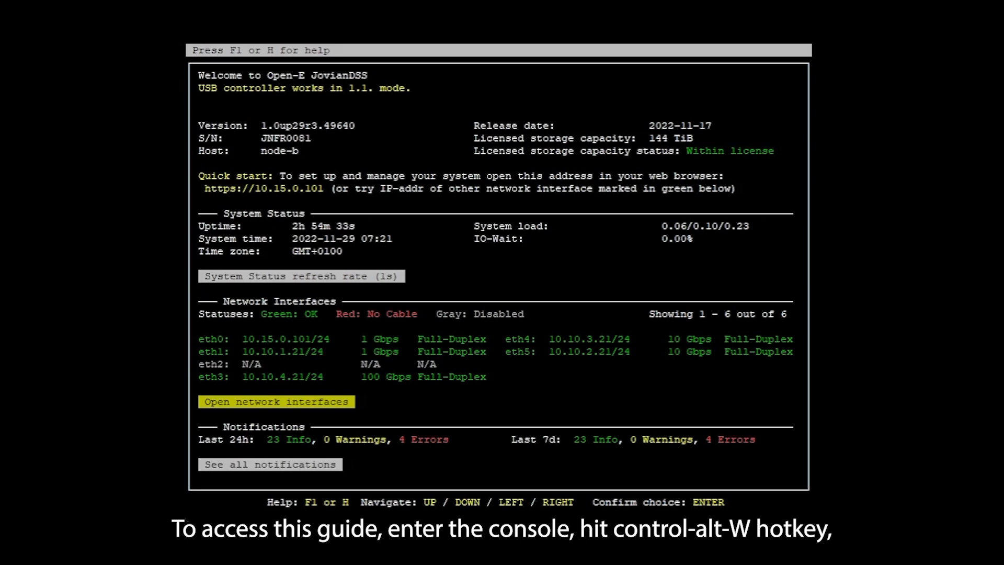
# Open the console's hardware configuration menu and authenticate with the administrator password
pyautogui.hotkey('ctrl', 'alt', 'w')
pyautogui.press('Return')
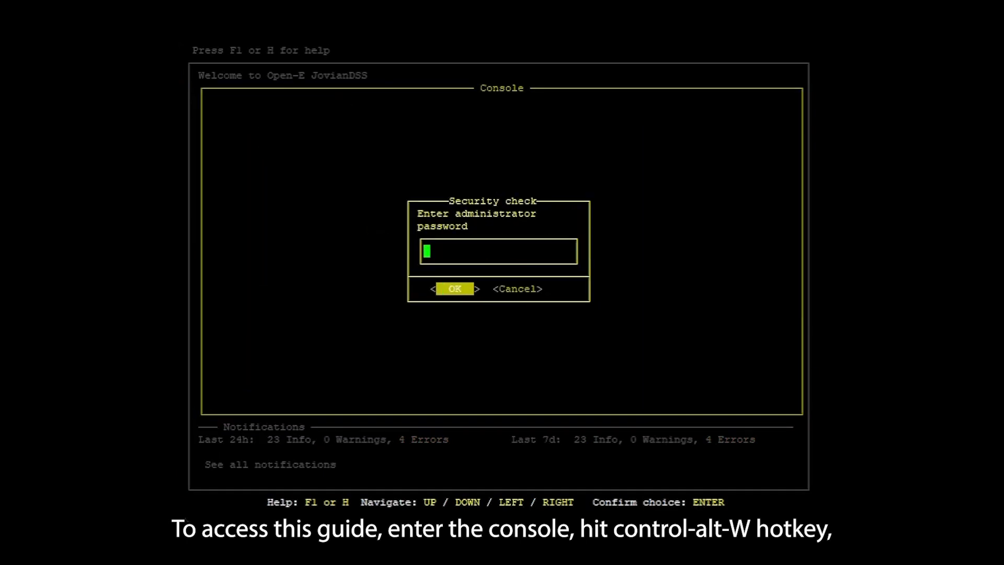
pyautogui.write('*****')
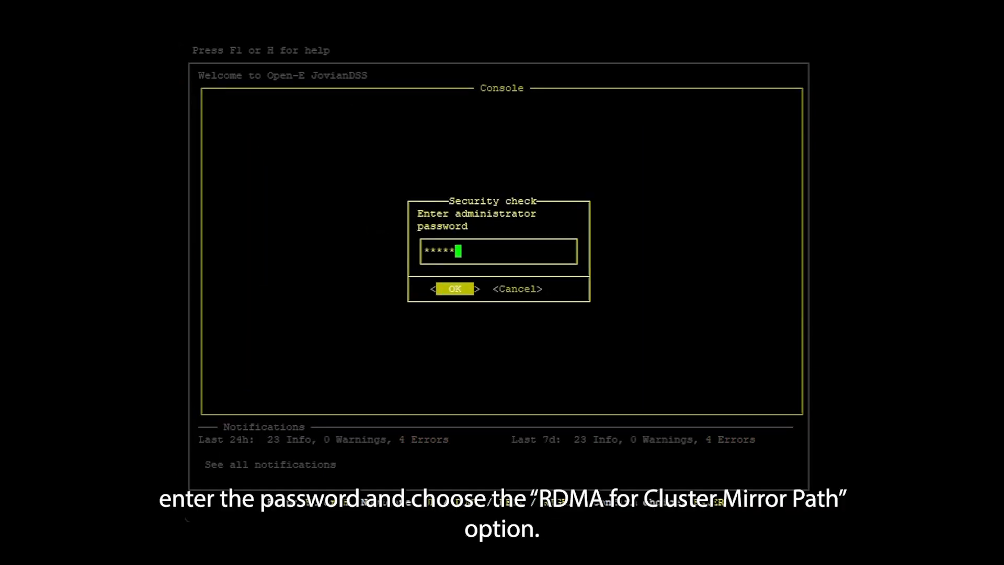
pyautogui.press('Return')
# Open the RDMA for Cluster Mirror Path option in the hardware configuration
pyautogui.press('Down')
pyautogui.press('Down')
pyautogui.press('Down')
pyautogui.press('Down')
pyautogui.press('Down')
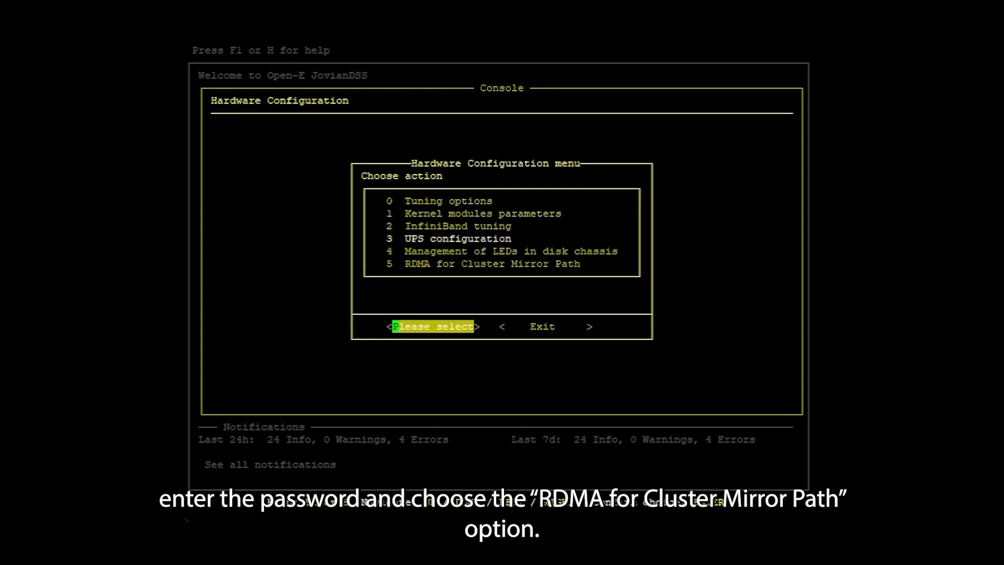
pyautogui.press('Return')
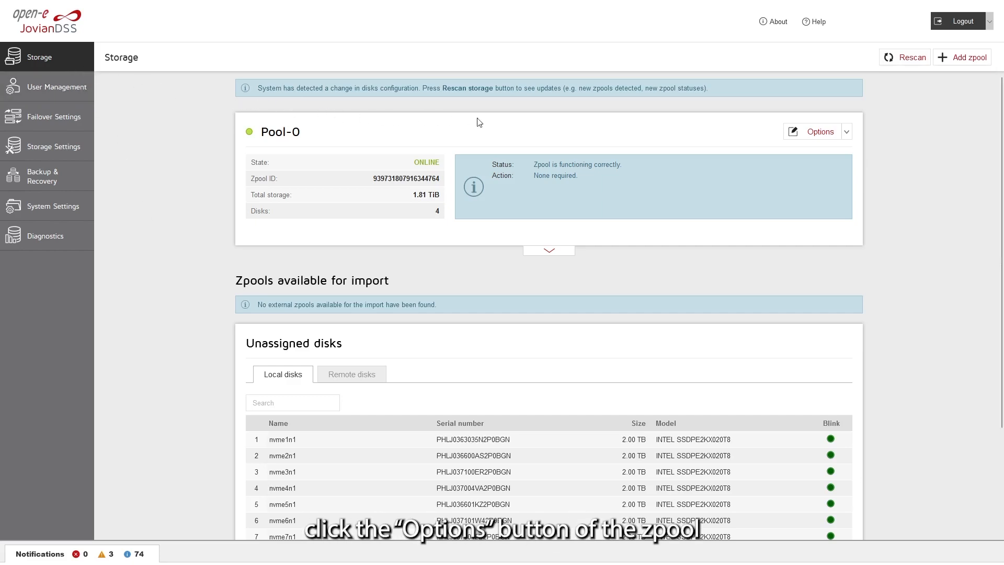
# Export the zpool Pool-0, authorising it with the word "export"
pyautogui.click(811, 137)
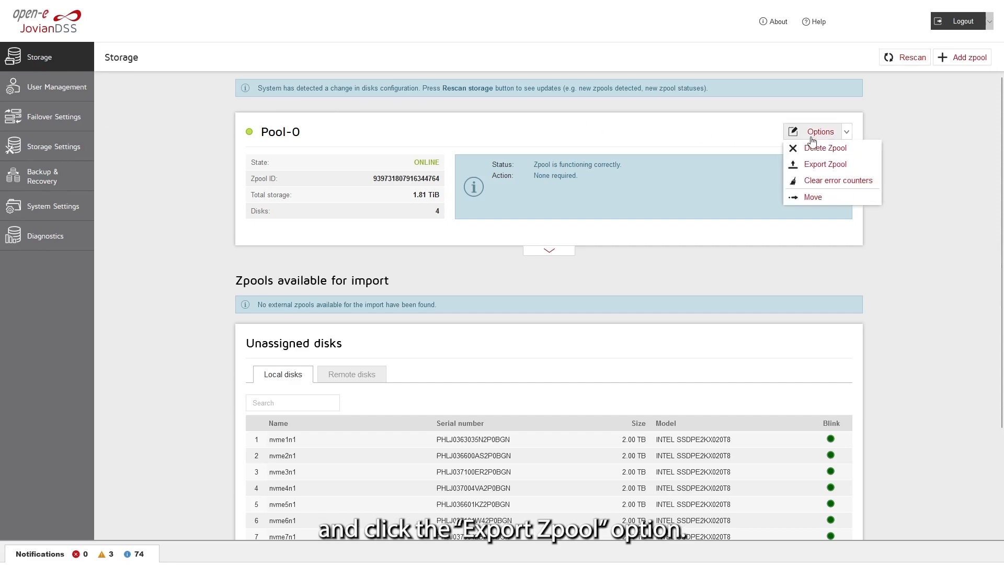
pyautogui.click(814, 165)
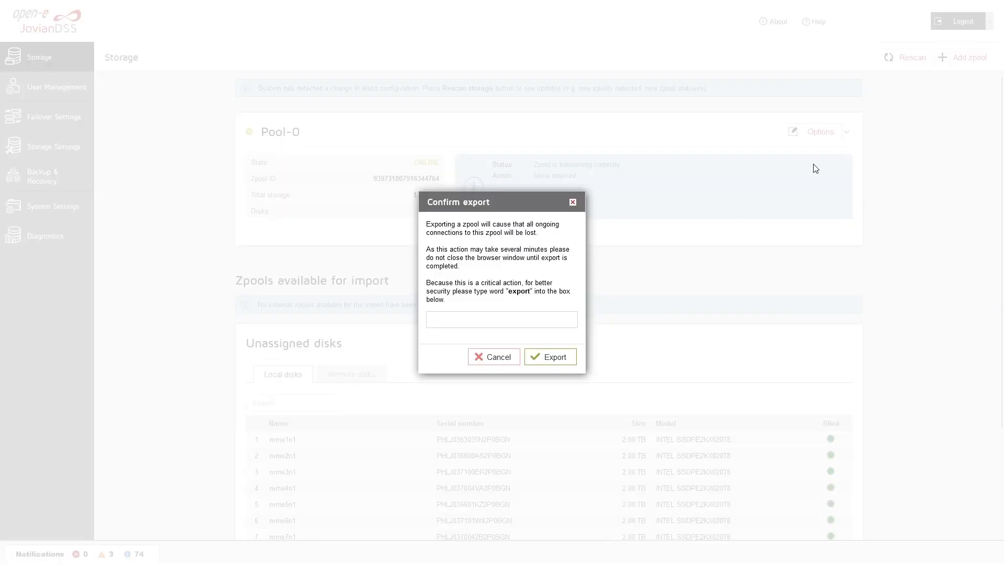
pyautogui.write('export')
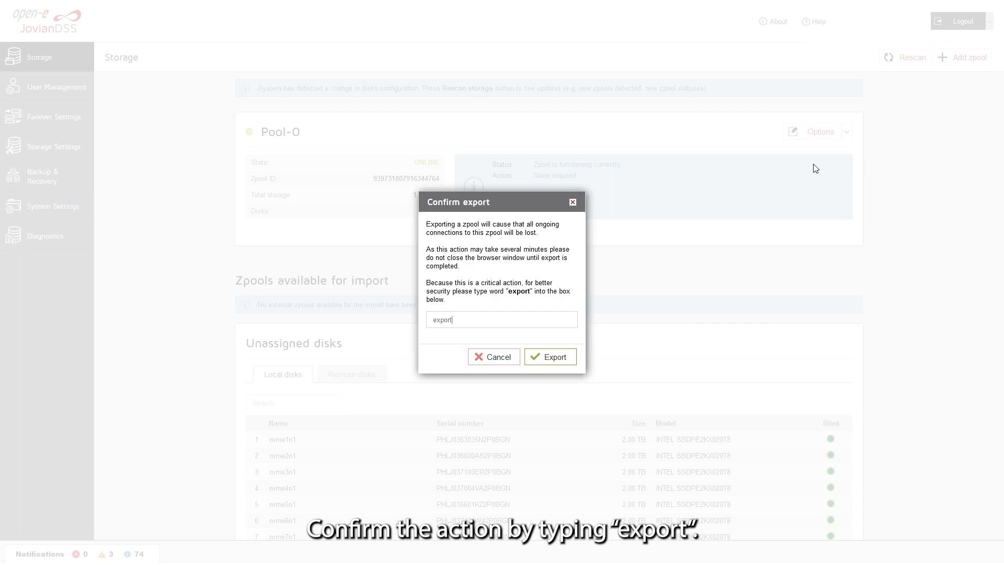
pyautogui.click(569, 357)
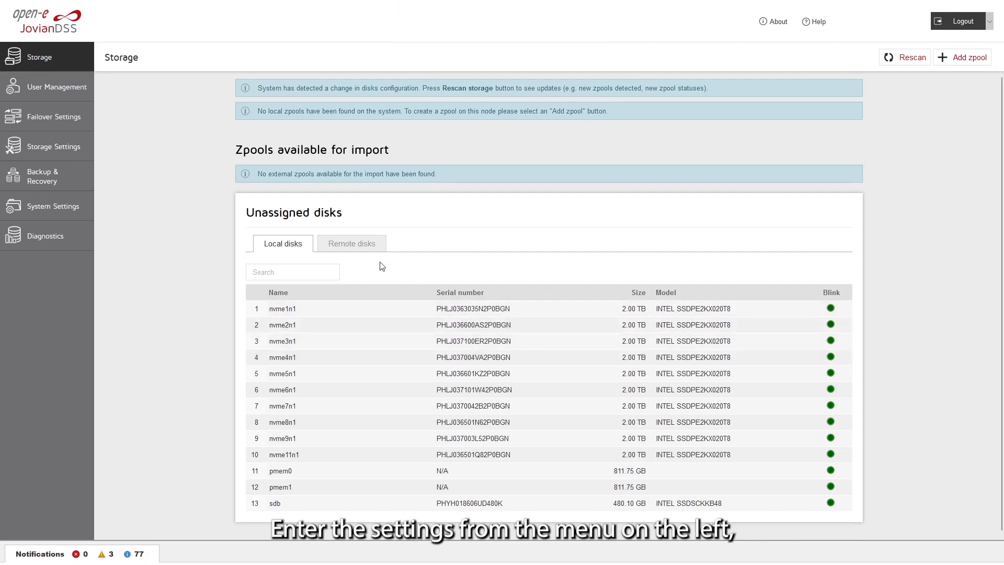
# Remove the existing eth3–eth5 remote disks mirroring path for Cluster over Ethernet in the failover settings
pyautogui.click(71, 123)
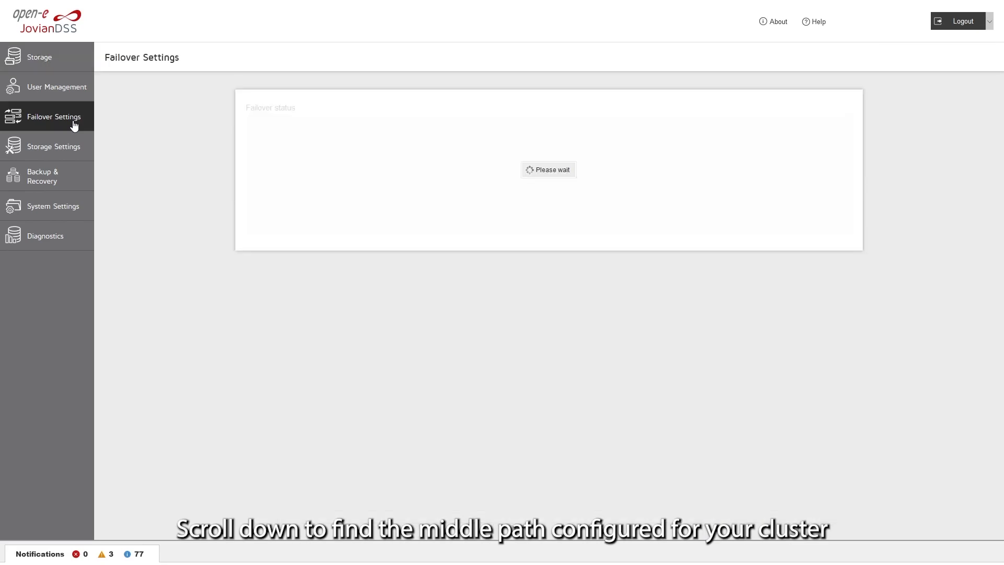
pyautogui.scroll(-10, 207, 235)
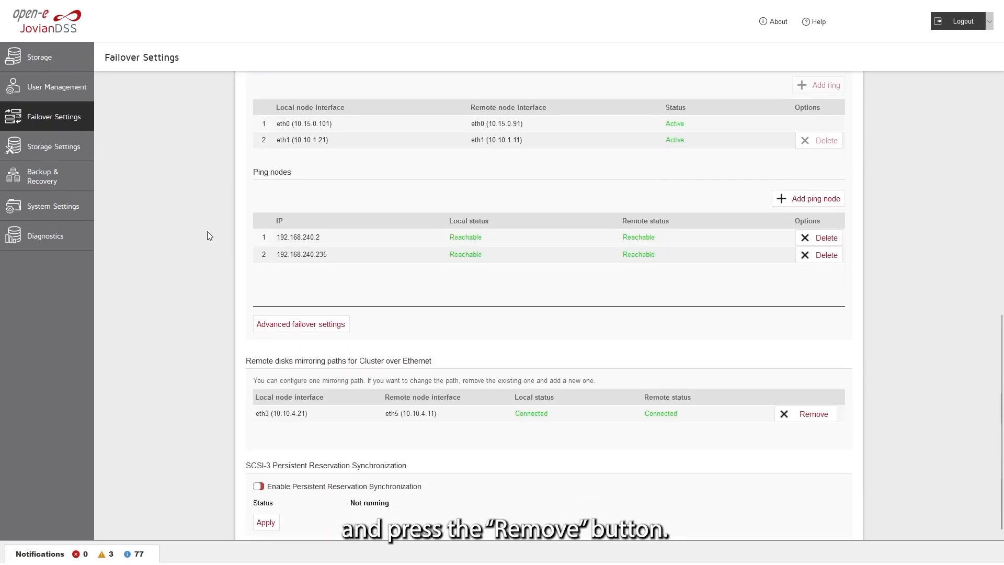
pyautogui.click(796, 414)
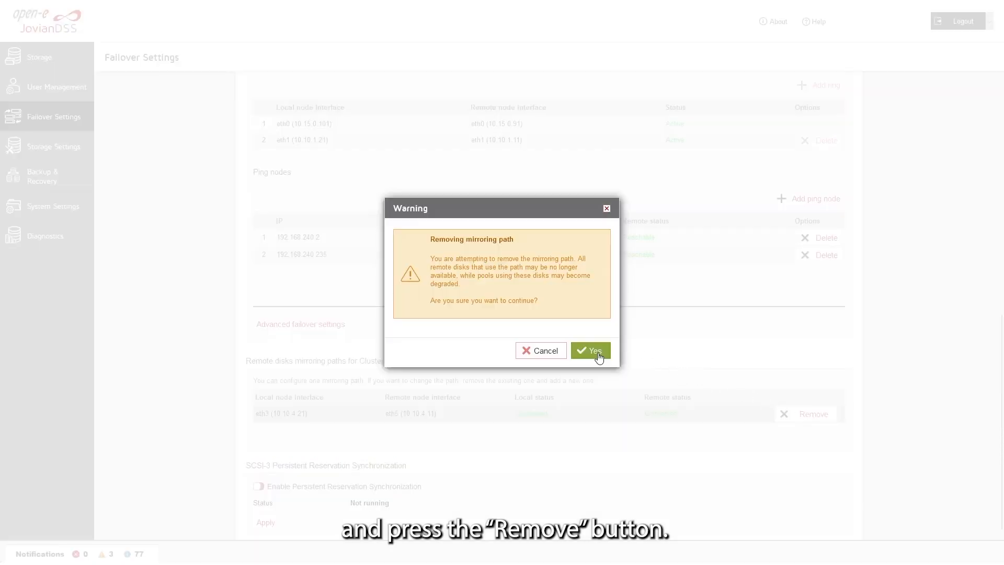
pyautogui.click(600, 354)
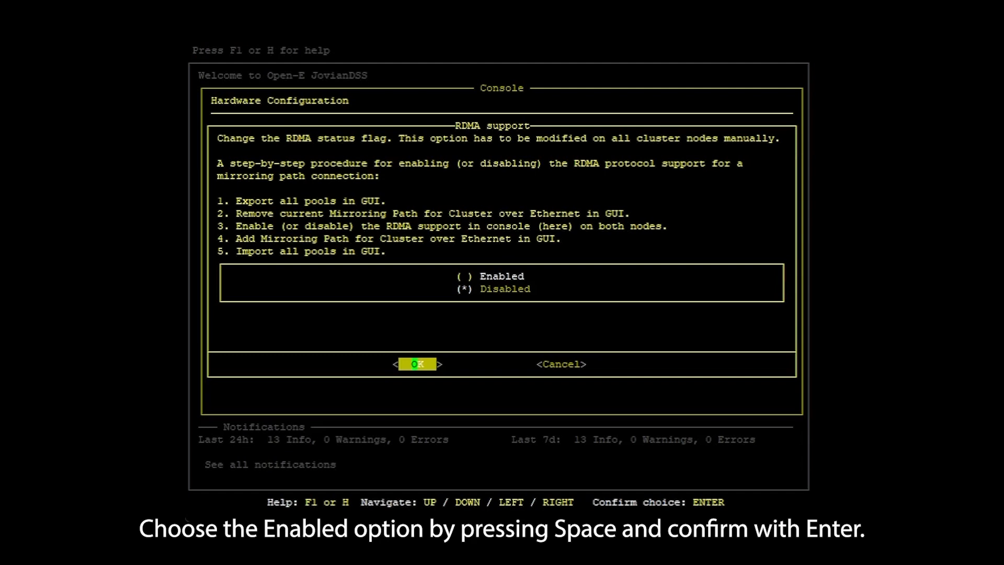
# Set the RDMA support status to Enabled for the cluster mirror path in the console
pyautogui.press('space')
pyautogui.press('Return')
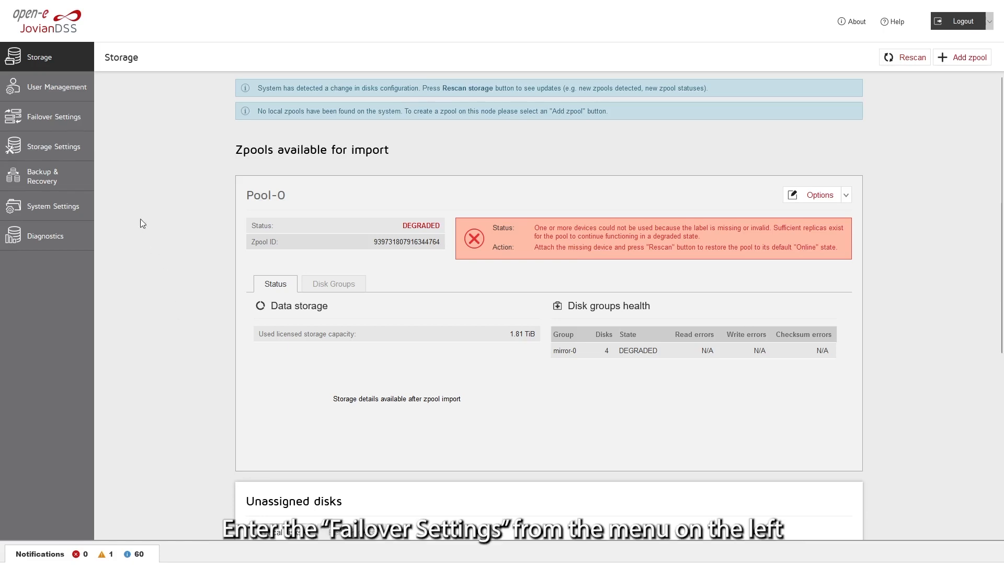
# Add a mirroring path for Cluster over Ethernet in the failover settings, with local interface eth3 (10.10.4.21) and remote interface eth5 (10.10.4.11)
pyautogui.click(90, 127)
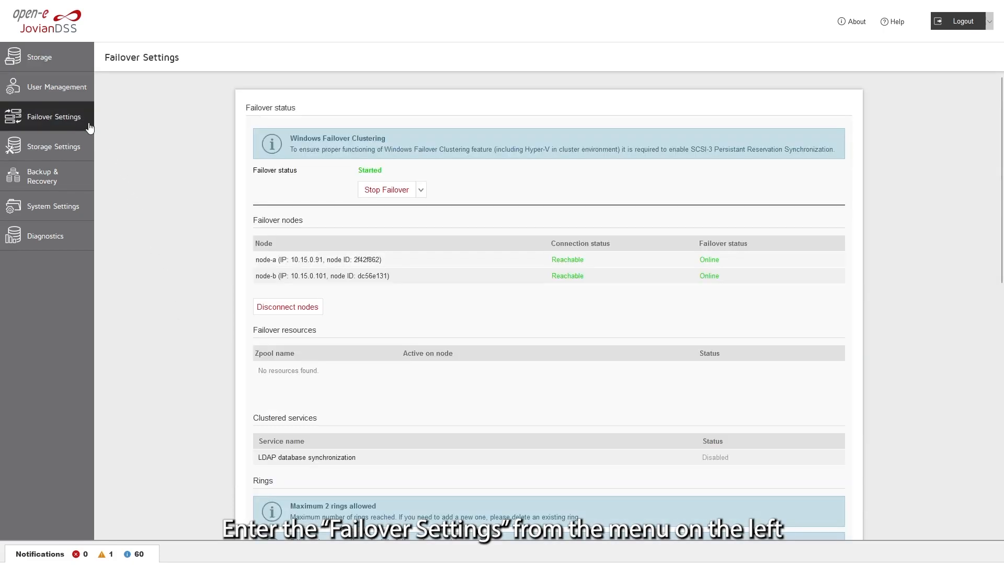
pyautogui.scroll(-7, 168, 196)
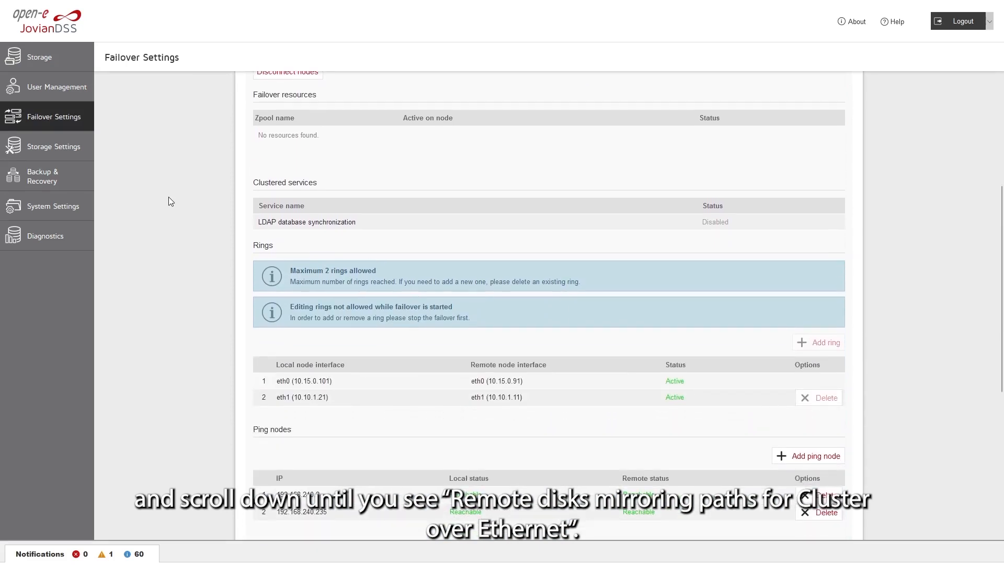
pyautogui.scroll(-4, 169, 198)
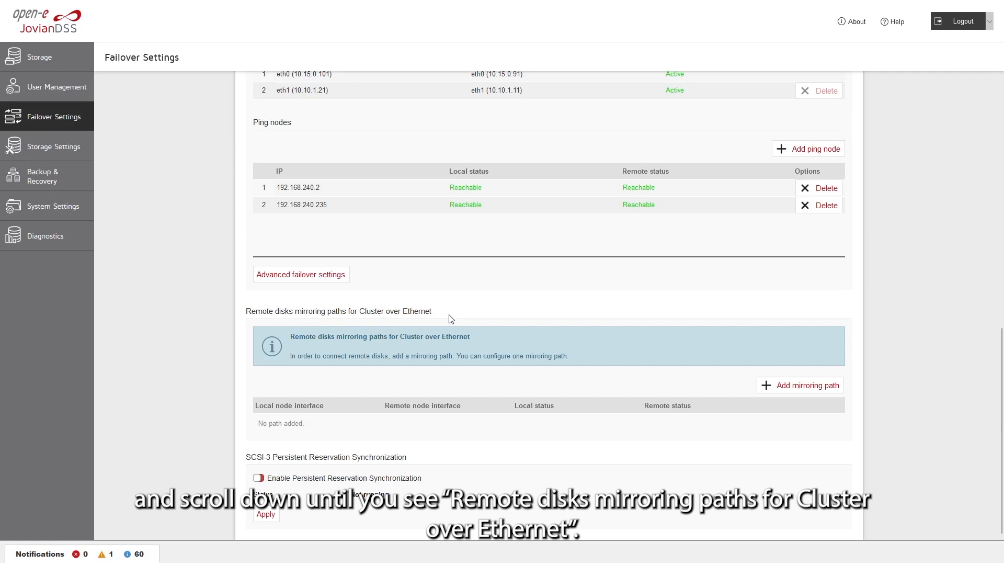
pyautogui.click(773, 385)
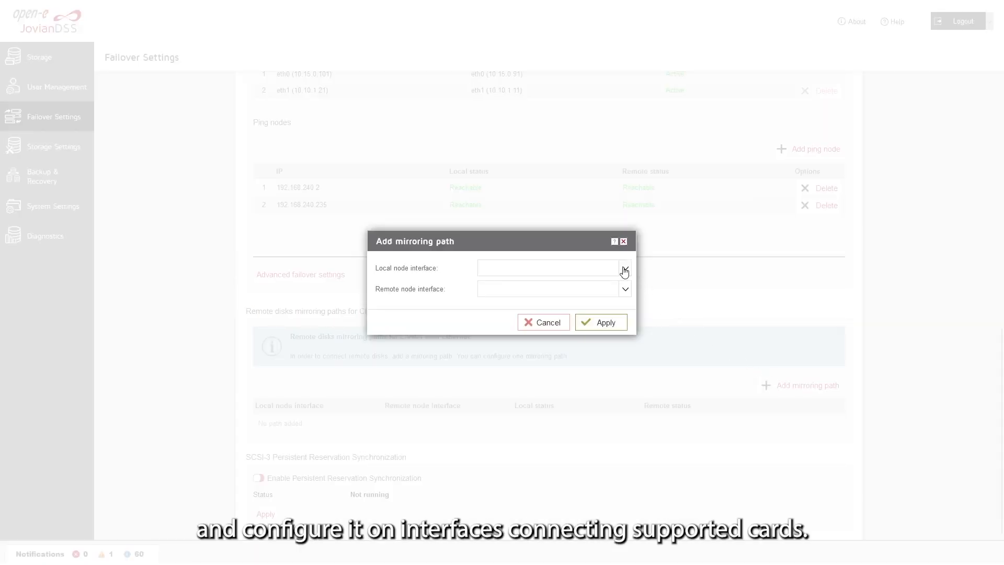
pyautogui.click(624, 270)
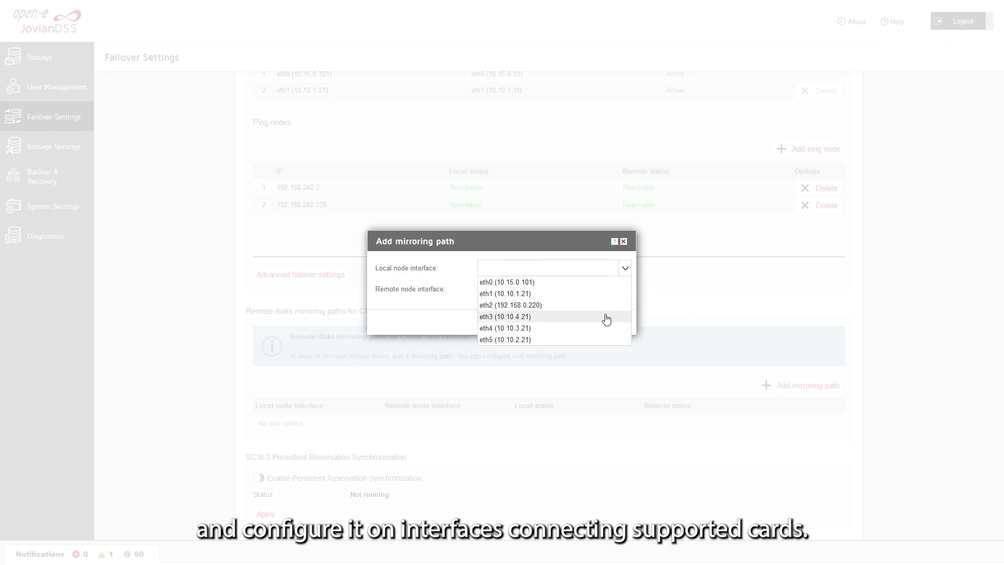
pyautogui.click(603, 316)
pyautogui.click(626, 290)
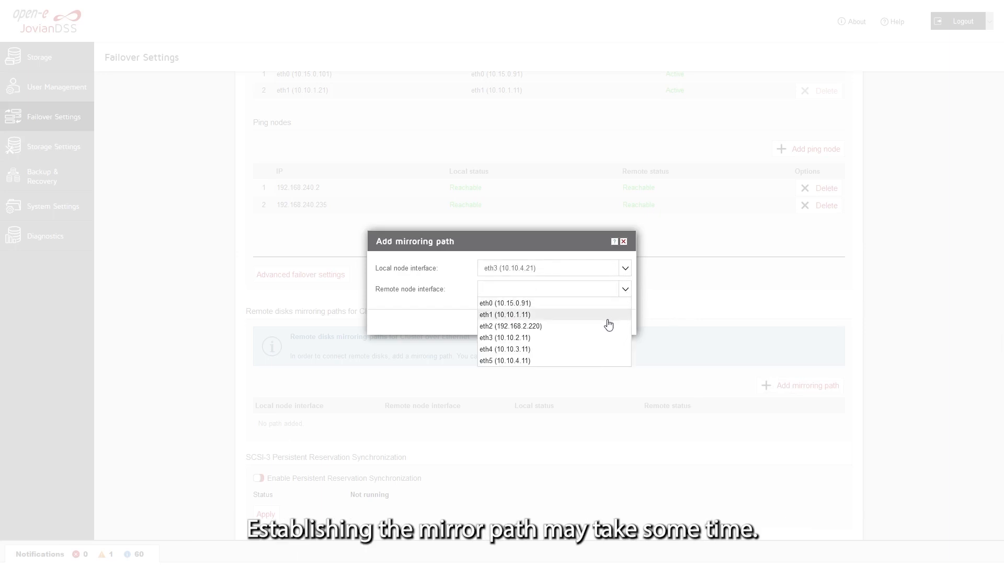
pyautogui.click(584, 363)
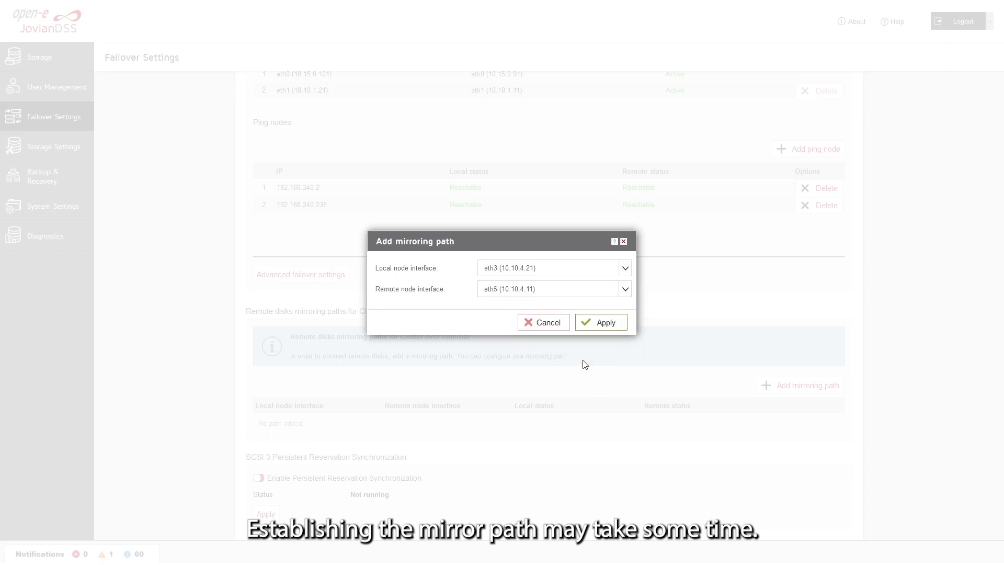
pyautogui.click(594, 325)
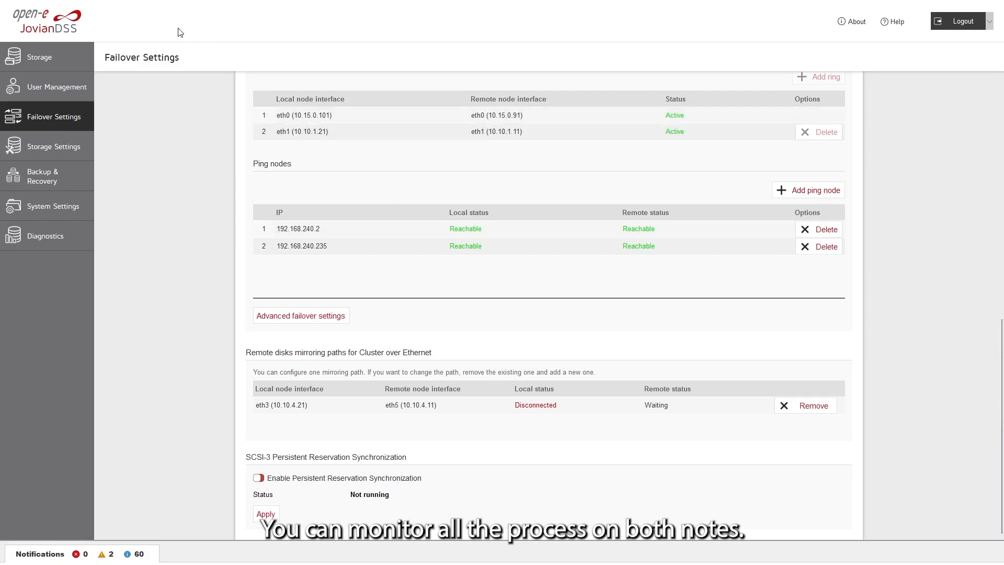
pyautogui.moveTo(149, 6)
pyautogui.click(67, 6)
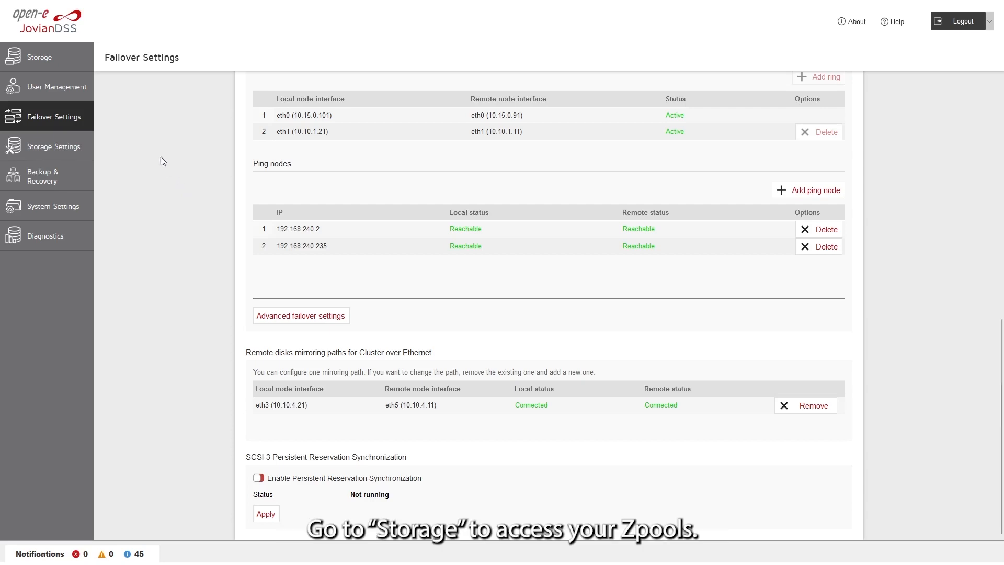
# Rescan the storage for zpools and import Pool-0 under its existing name, entering the confirmation word "import"
pyautogui.click(81, 72)
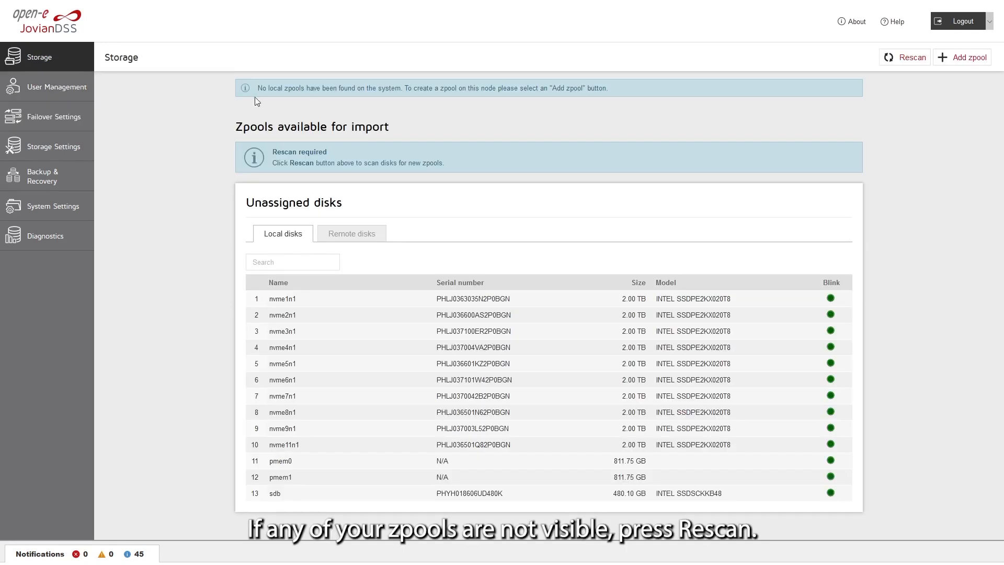
pyautogui.click(897, 62)
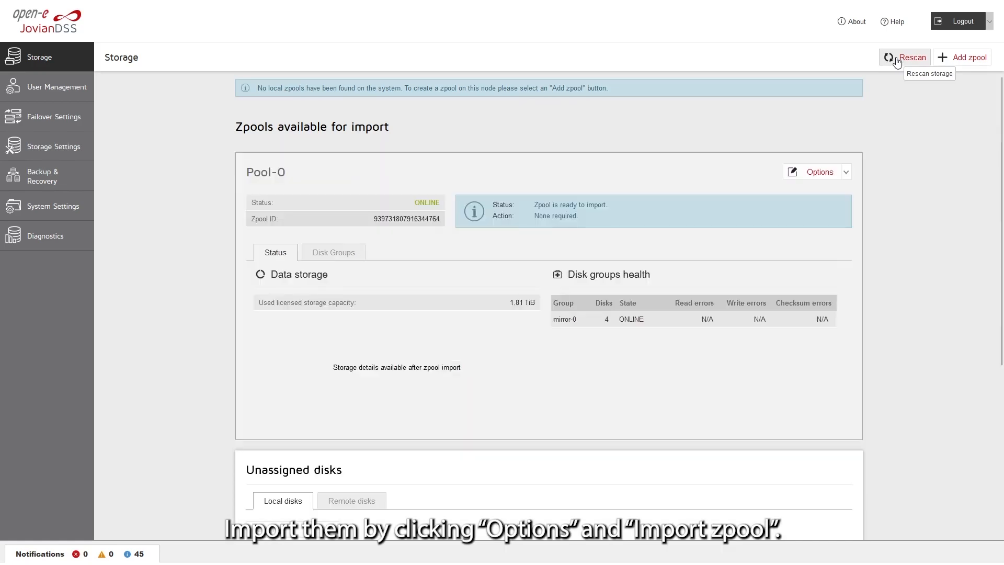
pyautogui.click(819, 171)
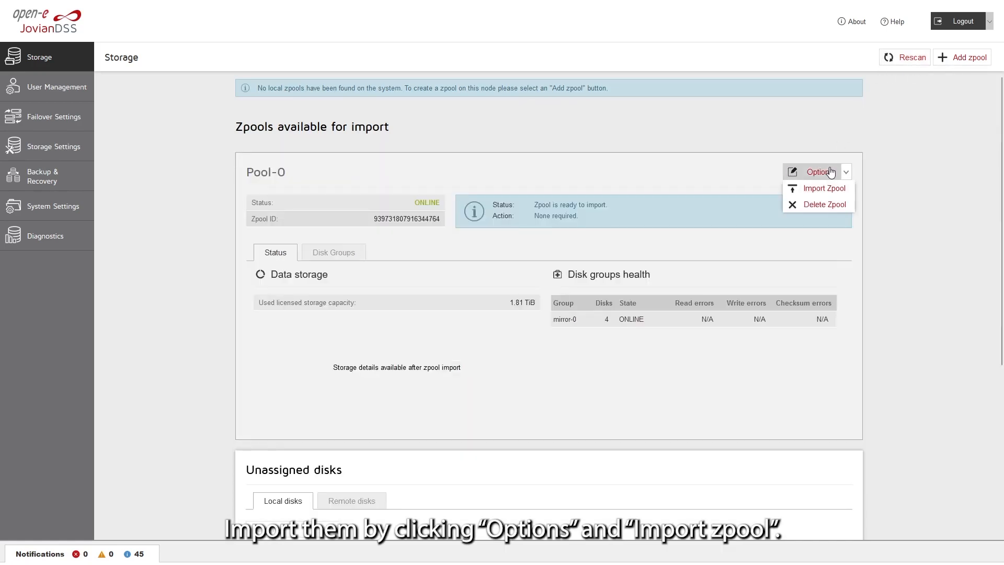
pyautogui.click(825, 188)
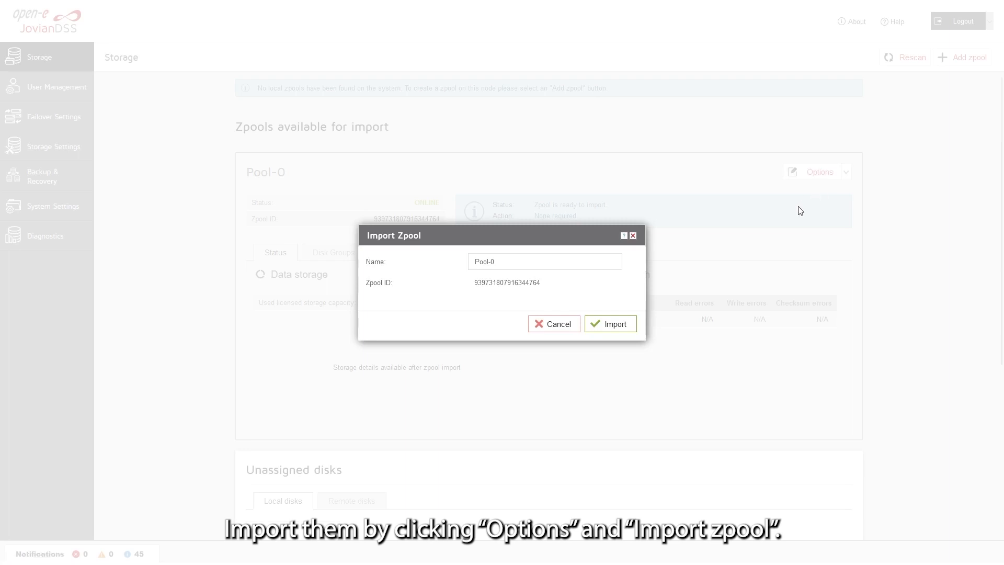
pyautogui.click(624, 324)
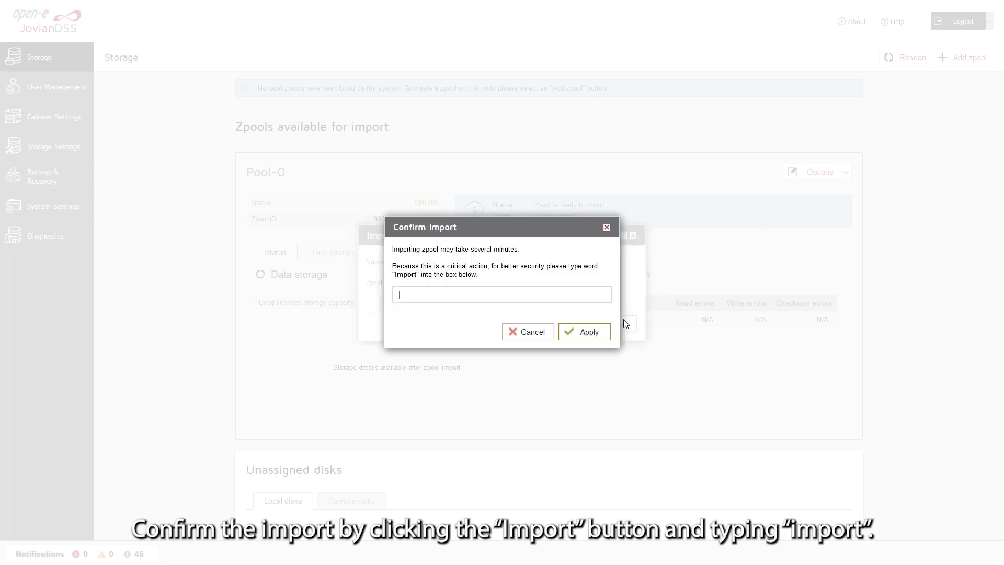
pyautogui.write('import')
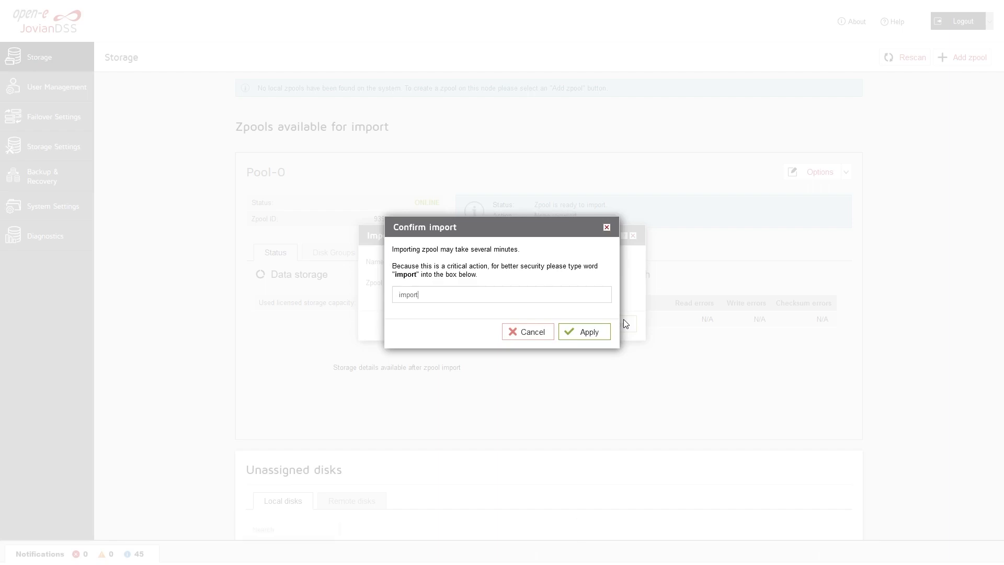